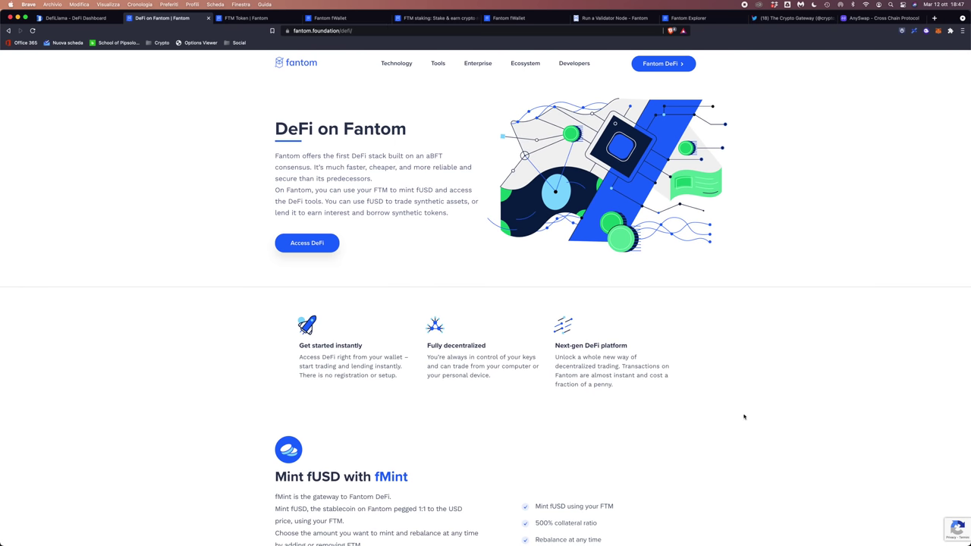
# Read the "Mint fUSD with fMint" section of the DeFi on Fantom page, highlighting the fUSD and fMint names
pyautogui.scroll(-5, 739, 415)
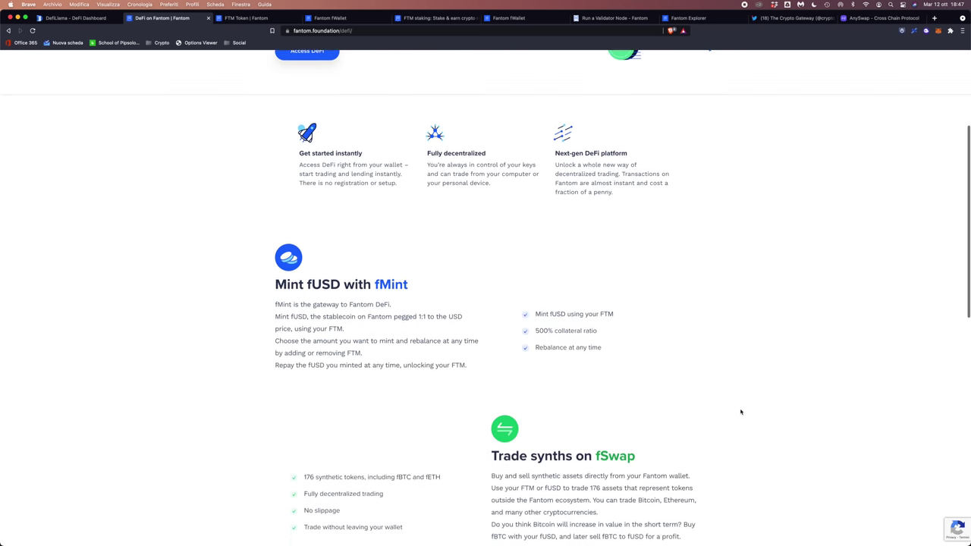
pyautogui.scroll(-3, 737, 410)
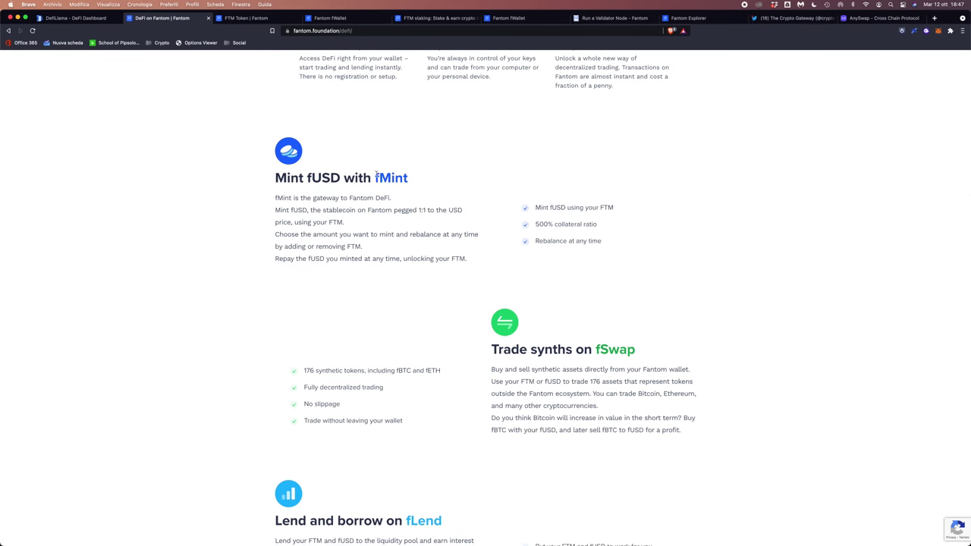
pyautogui.moveTo(373, 177); pyautogui.dragTo(436, 180)
pyautogui.click(716, 259)
pyautogui.moveTo(303, 177); pyautogui.dragTo(340, 177)
pyautogui.click(235, 184)
# Read the fSwap section about trading synths, highlighting its heading
pyautogui.scroll(-2, 377, 267)
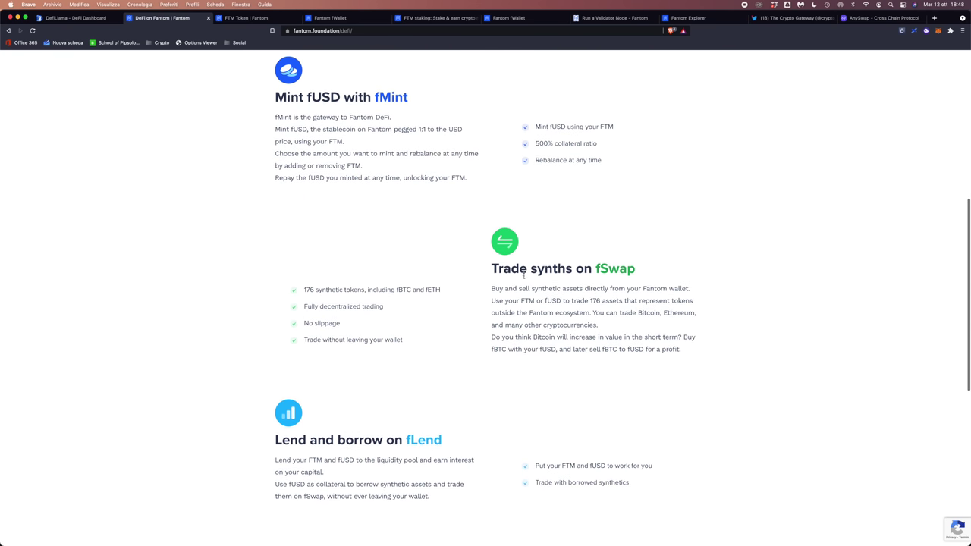
pyautogui.moveTo(501, 267); pyautogui.dragTo(657, 271)
pyautogui.click(657, 271)
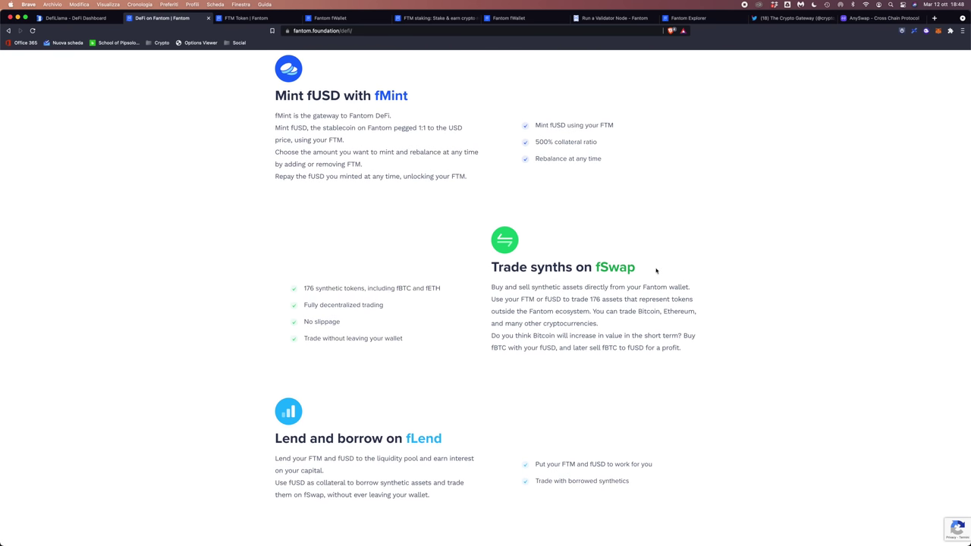
pyautogui.scroll(-1, 747, 328)
pyautogui.scroll(-1, 747, 327)
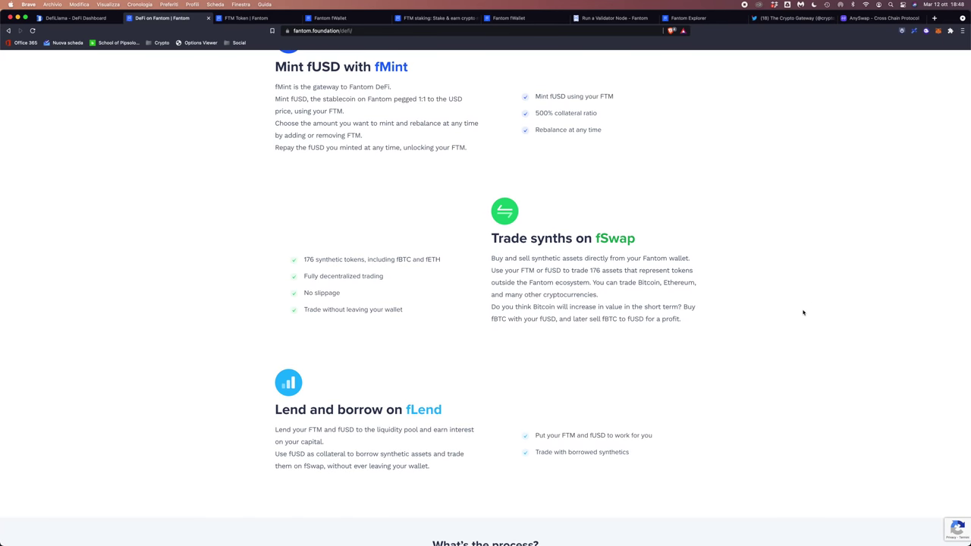
# Read the fLend lending and borrowing section, highlighting the fLend name, and review the three-step process for accessing DeFi
pyautogui.scroll(-5, 648, 323)
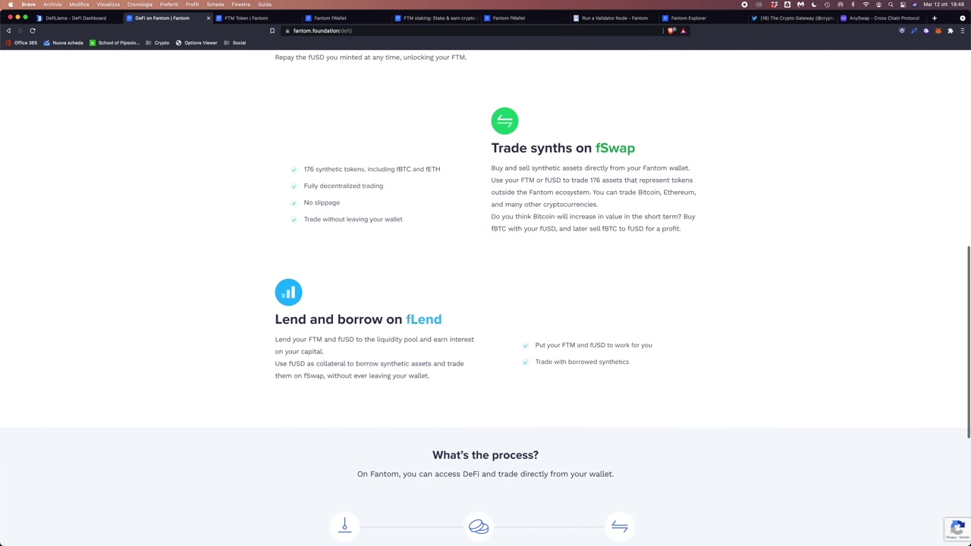
pyautogui.moveTo(403, 320); pyautogui.dragTo(463, 323)
pyautogui.click(466, 323)
pyautogui.scroll(-1, 636, 310)
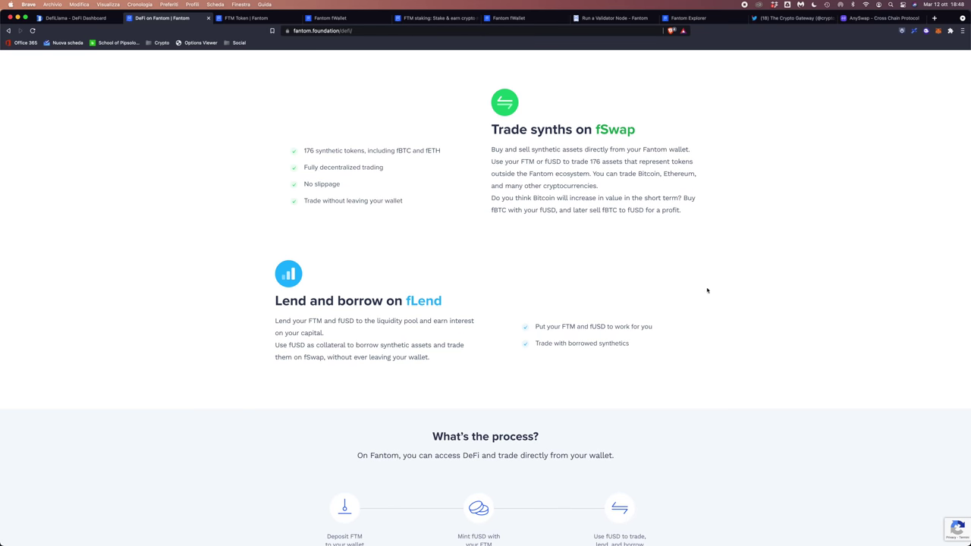
pyautogui.scroll(-1, 601, 334)
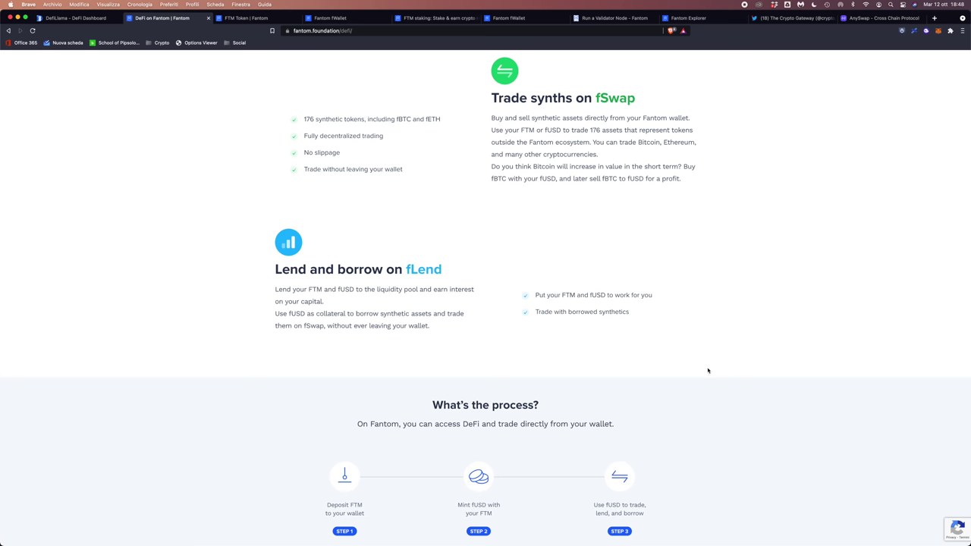
pyautogui.scroll(-1, 707, 370)
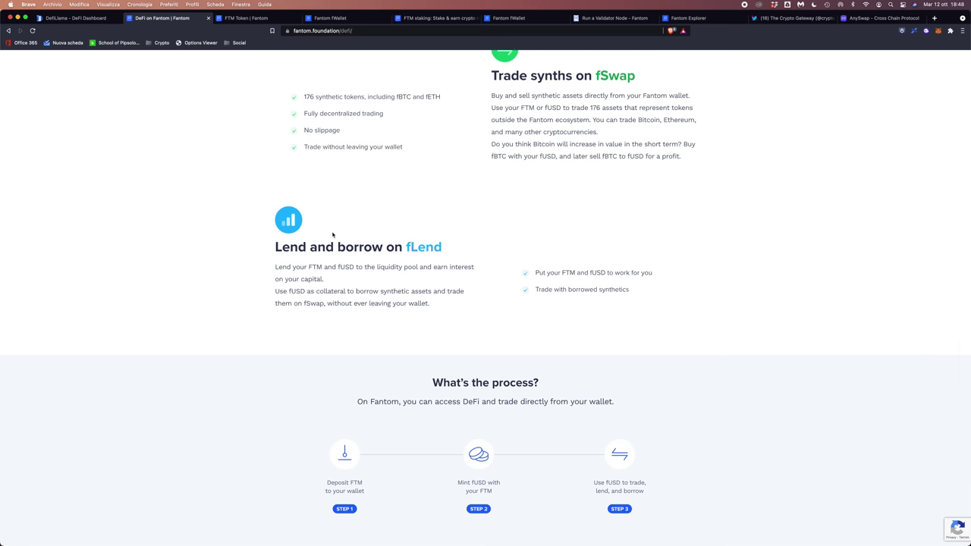
pyautogui.scroll(-3, 549, 289)
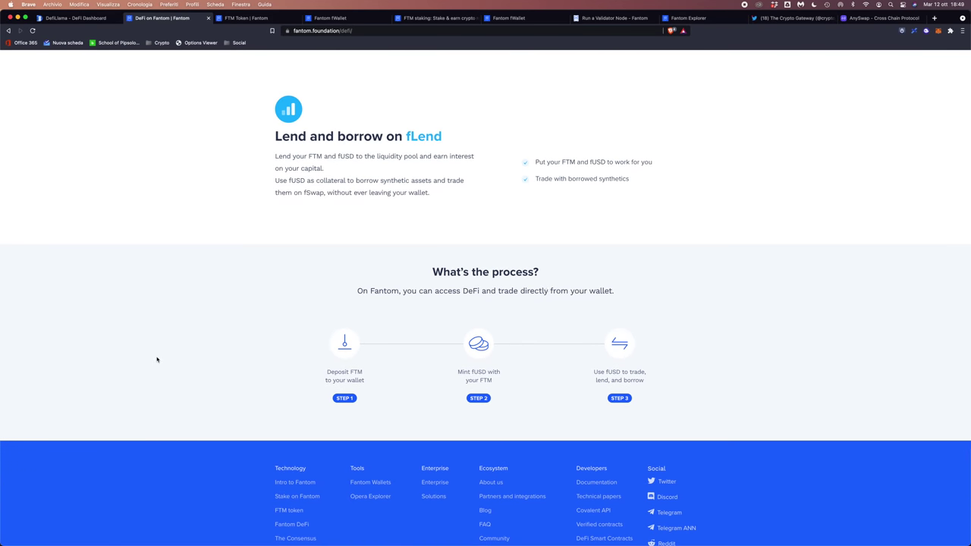
# Open the Fantom fWallet and look through its Home, Wallet and Staking pages
pyautogui.click(337, 19)
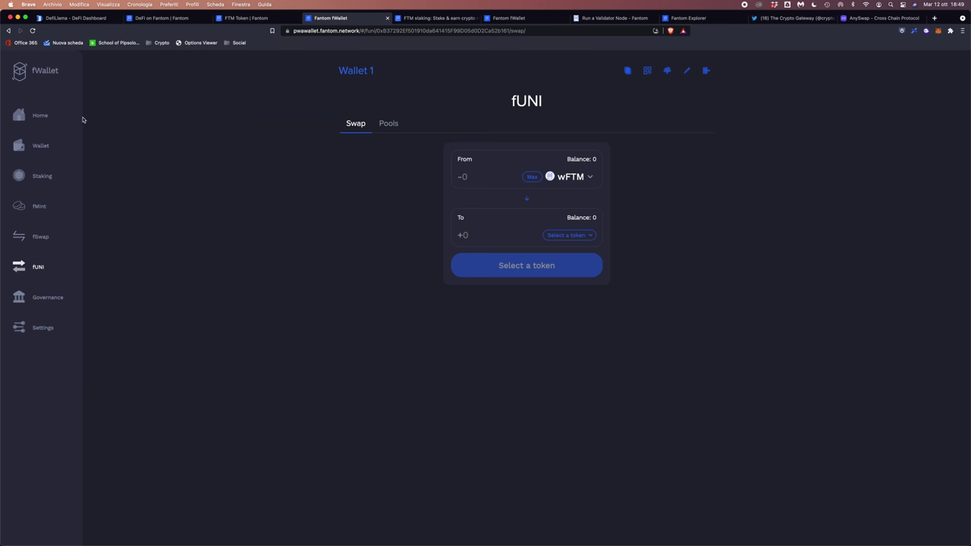
pyautogui.click(41, 115)
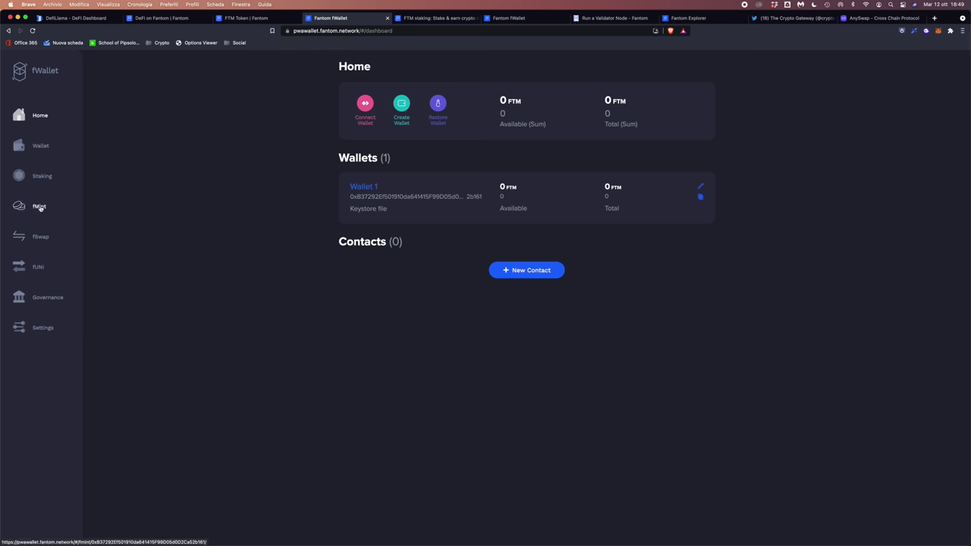
pyautogui.click(84, 143)
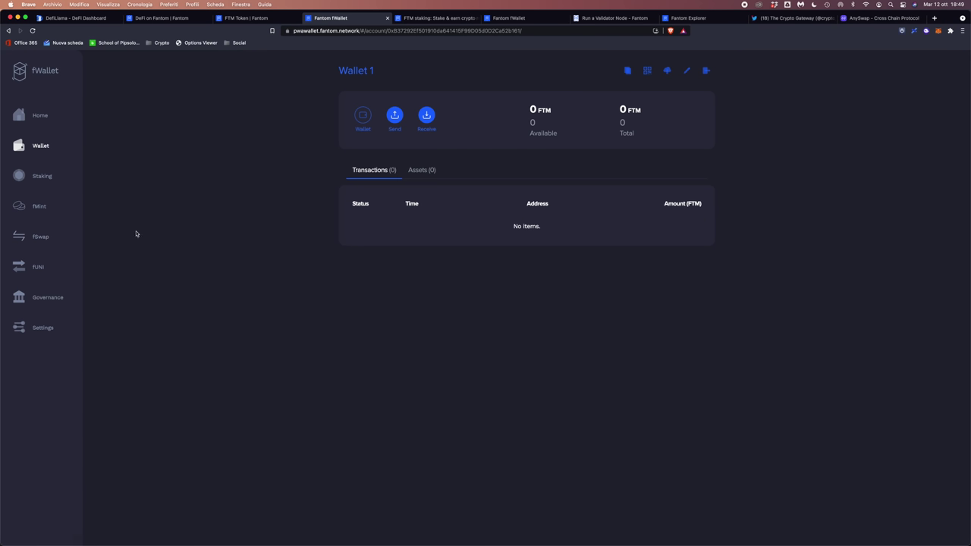
pyautogui.click(41, 176)
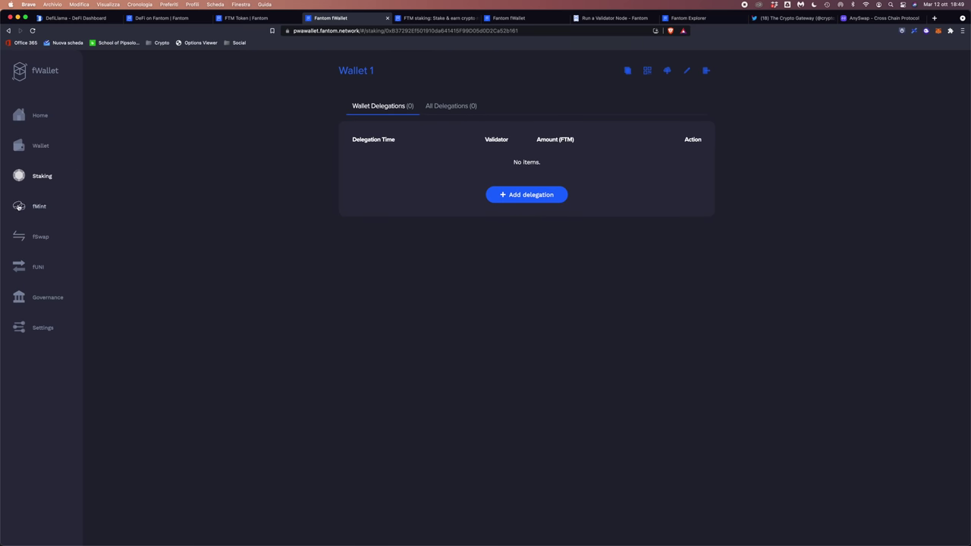
# Examine the fMint overview with its Lock Collateral form and the fSwap page, returning to the fMint overview
pyautogui.click(36, 208)
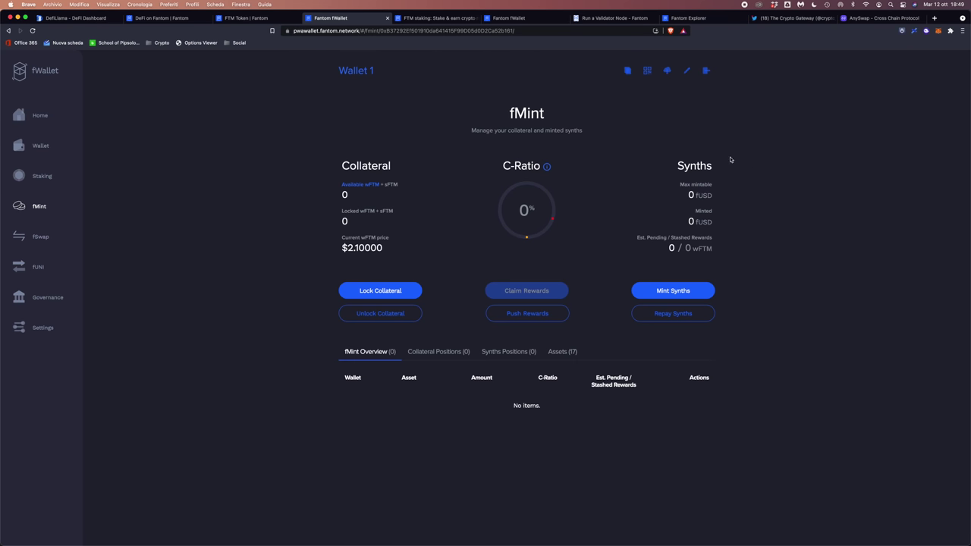
pyautogui.click(387, 292)
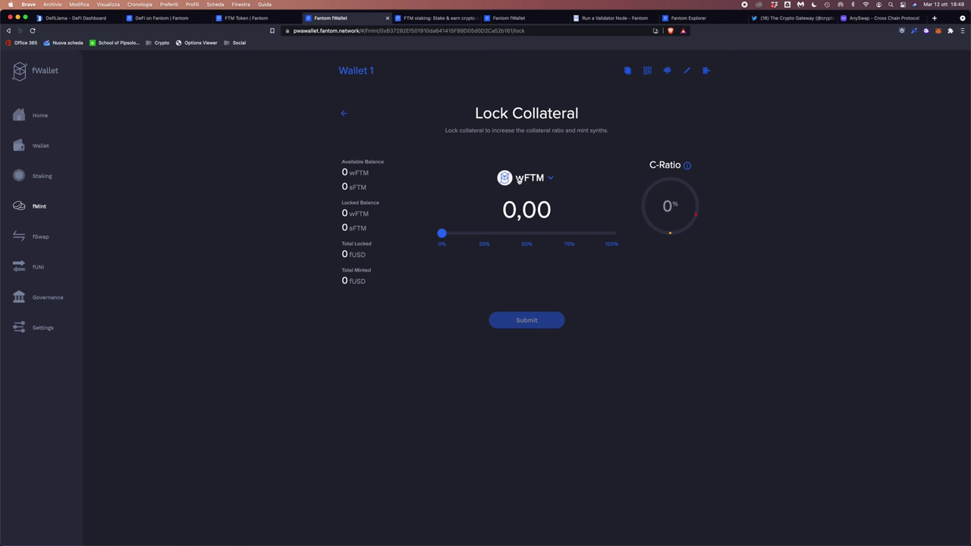
pyautogui.click(343, 114)
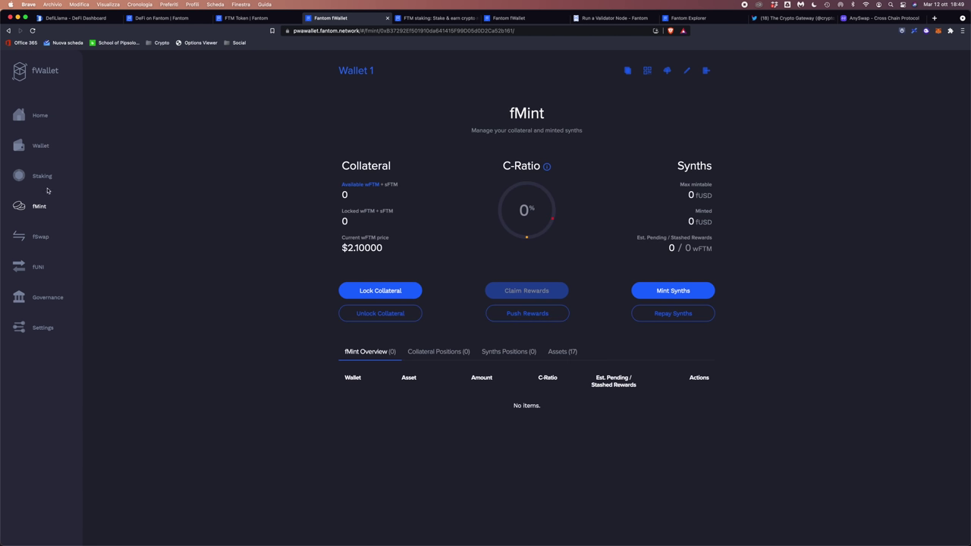
pyautogui.click(41, 236)
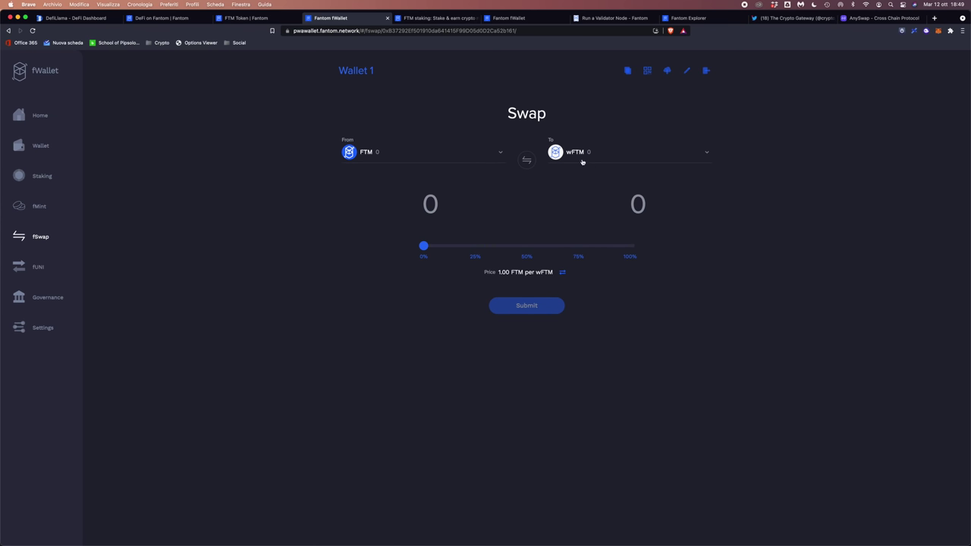
pyautogui.click(35, 213)
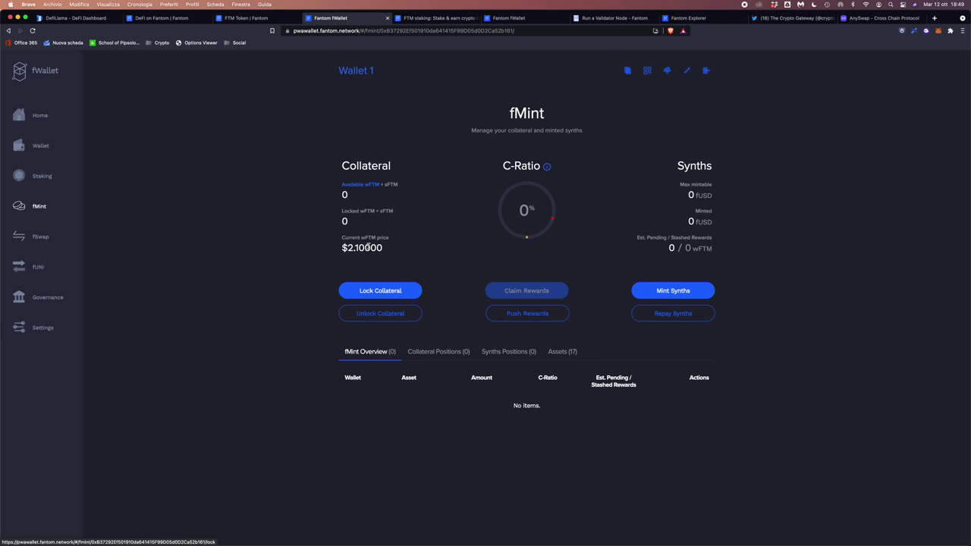
# Check which tokens can be locked as collateral, pick sFTM, and return to the fMint overview without submitting
pyautogui.click(378, 293)
pyautogui.click(537, 179)
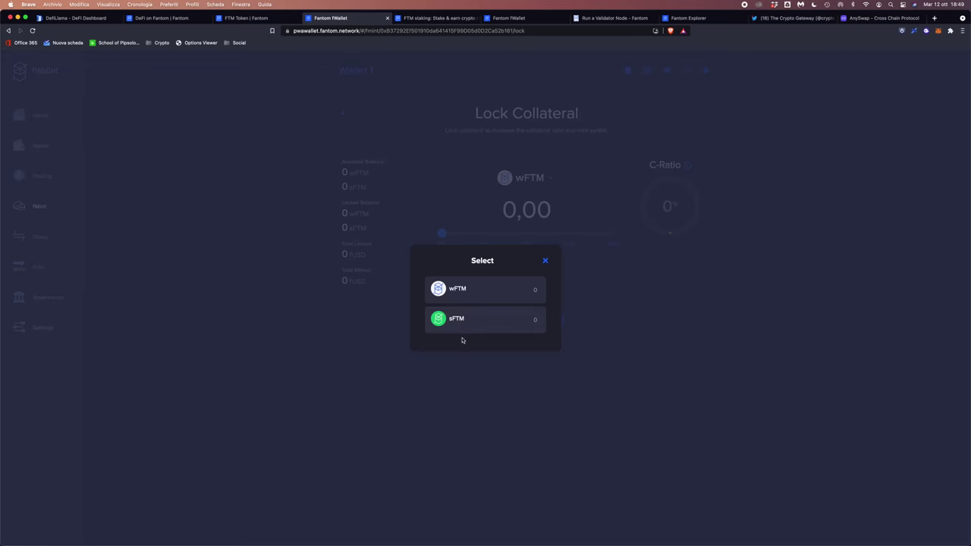
pyautogui.click(452, 319)
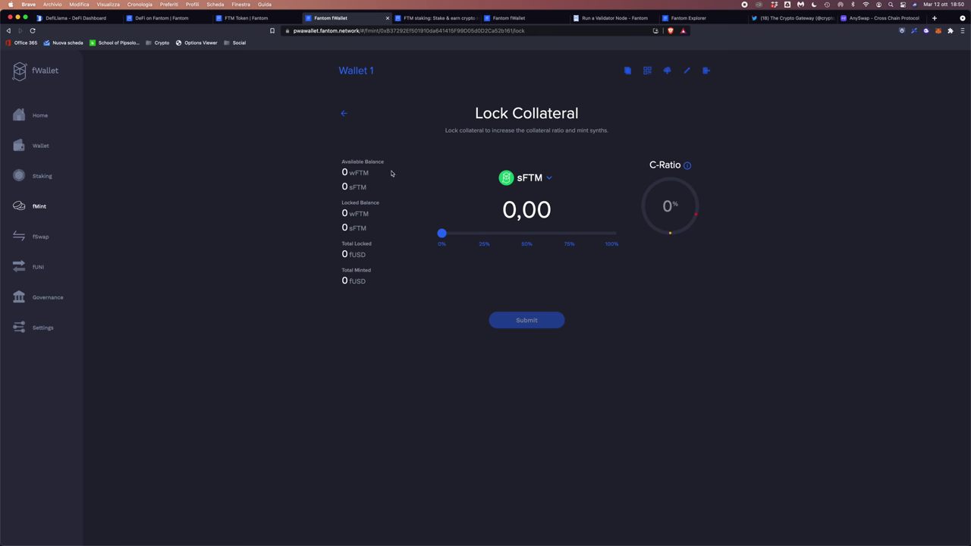
pyautogui.click(344, 115)
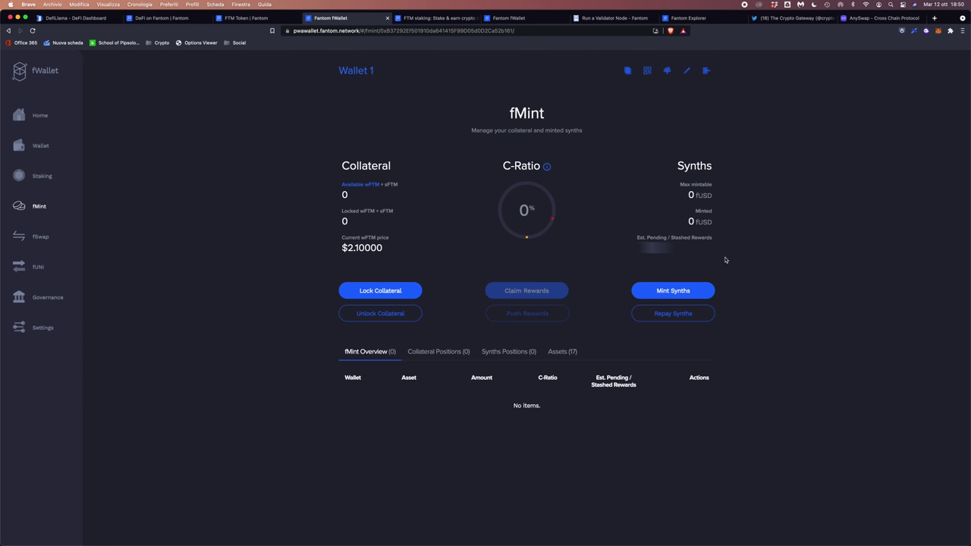
# View the list of synthetic tokens that can be minted in Mint Synths, and return to the fMint overview
pyautogui.click(697, 288)
pyautogui.click(540, 168)
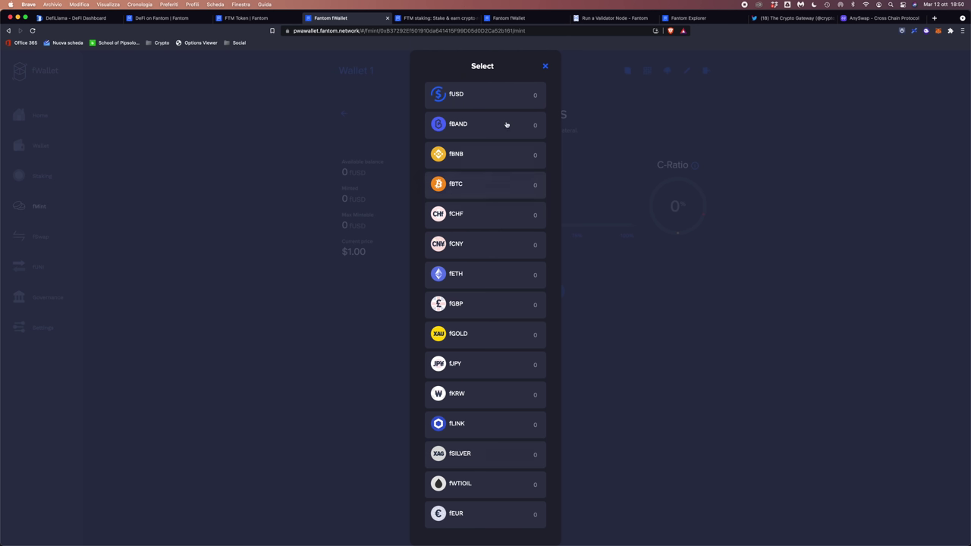
pyautogui.click(544, 65)
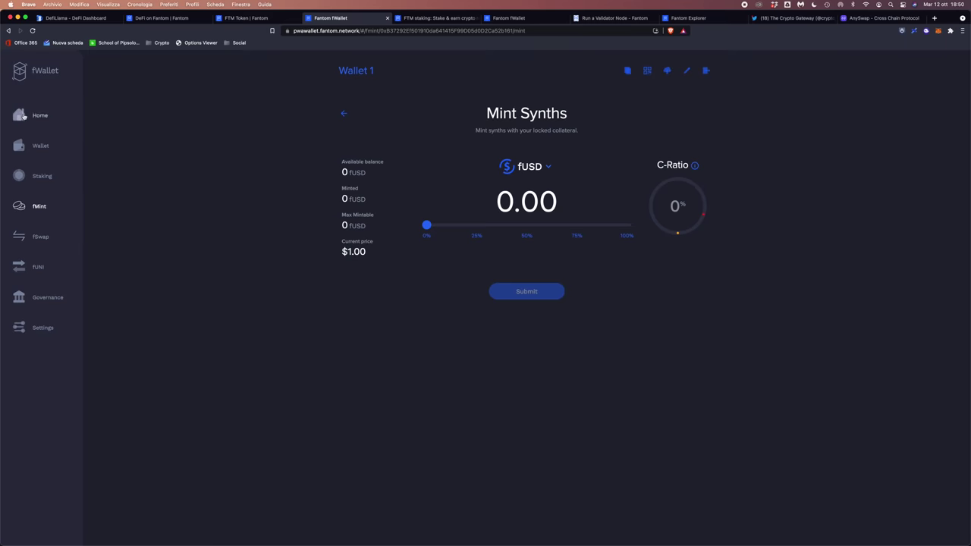
pyautogui.click(41, 208)
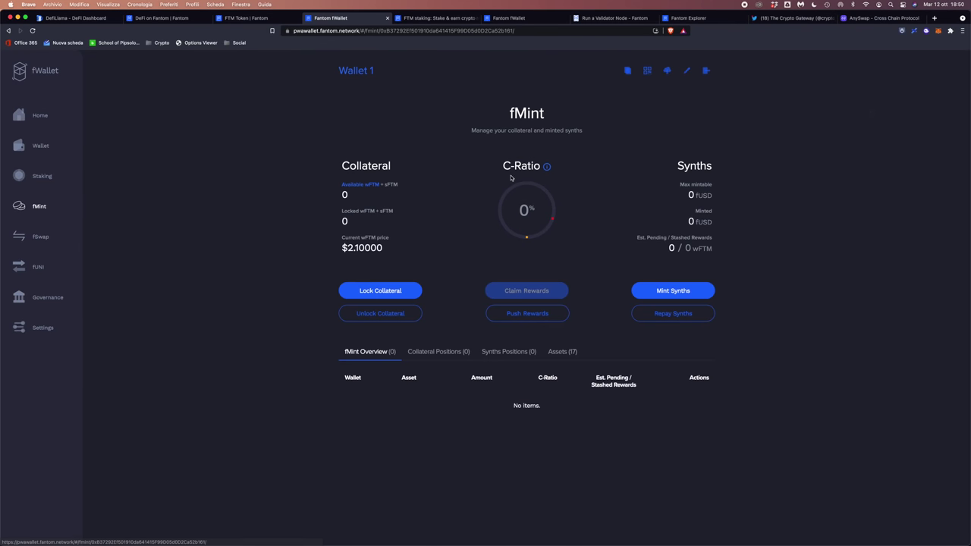
# Read the C-Ratio explanation on the fMint page, highlighting the minimum ratio and rewards threshold, and close it
pyautogui.click(546, 168)
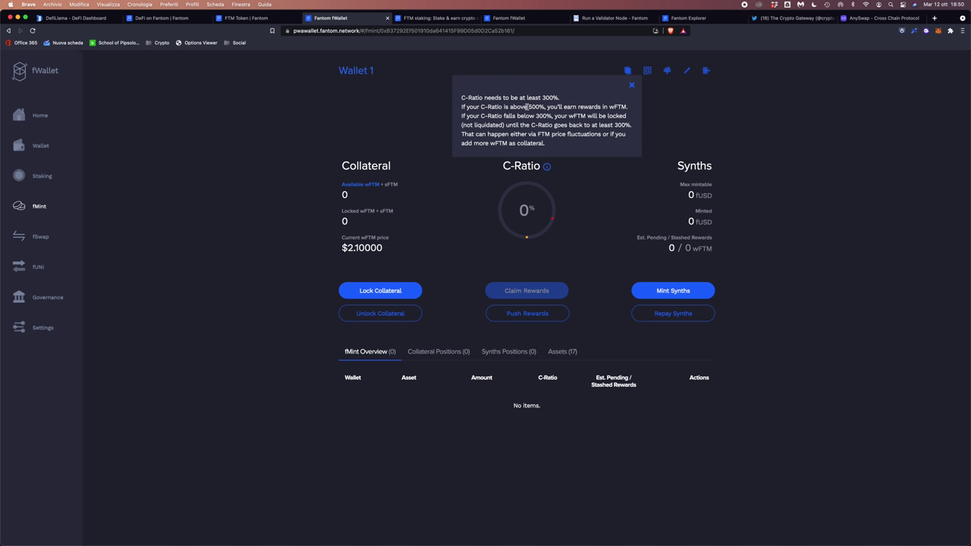
pyautogui.moveTo(565, 98); pyautogui.dragTo(545, 107)
pyautogui.click(630, 85)
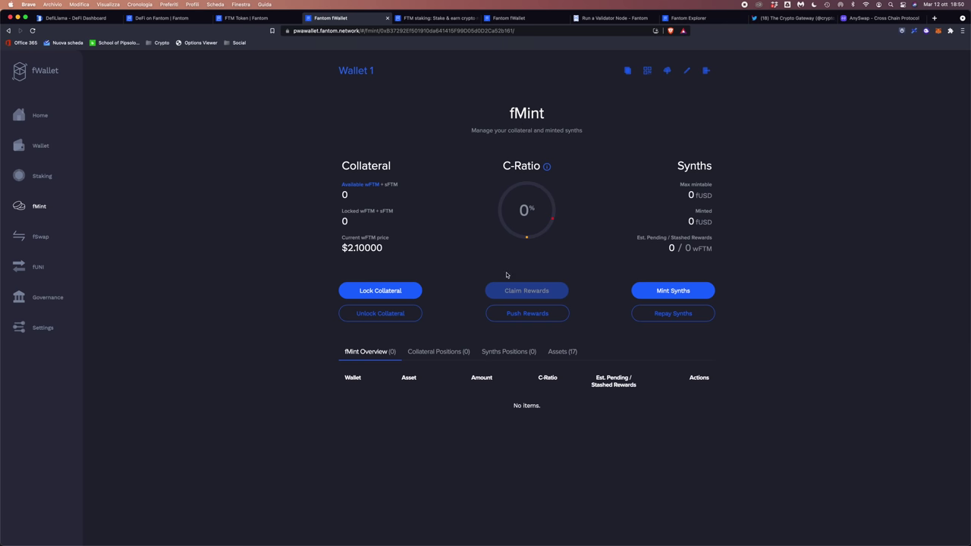
# Compare the fSwap and fUNI swap pages, checking the fUNI destination token selector, and return to fSwap
pyautogui.click(36, 238)
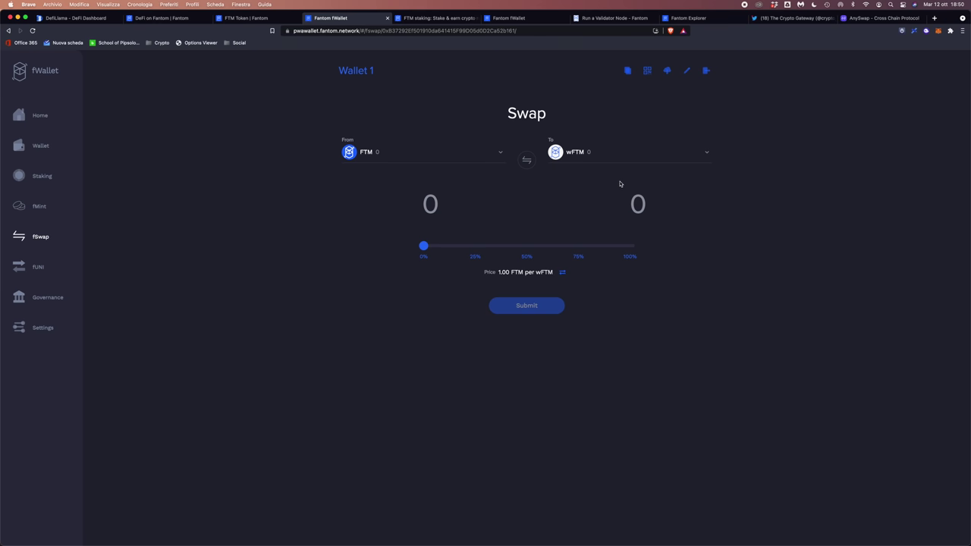
pyautogui.click(36, 267)
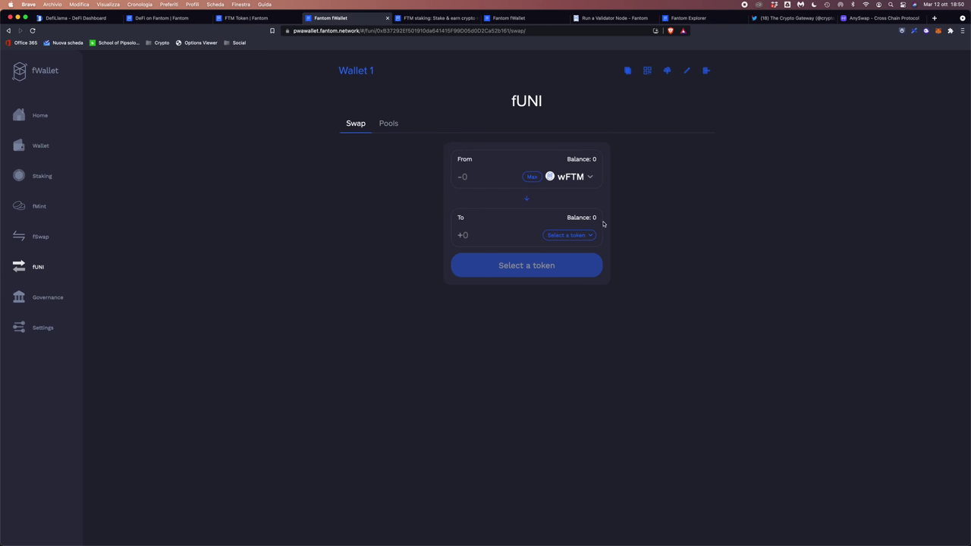
pyautogui.click(583, 235)
pyautogui.click(675, 359)
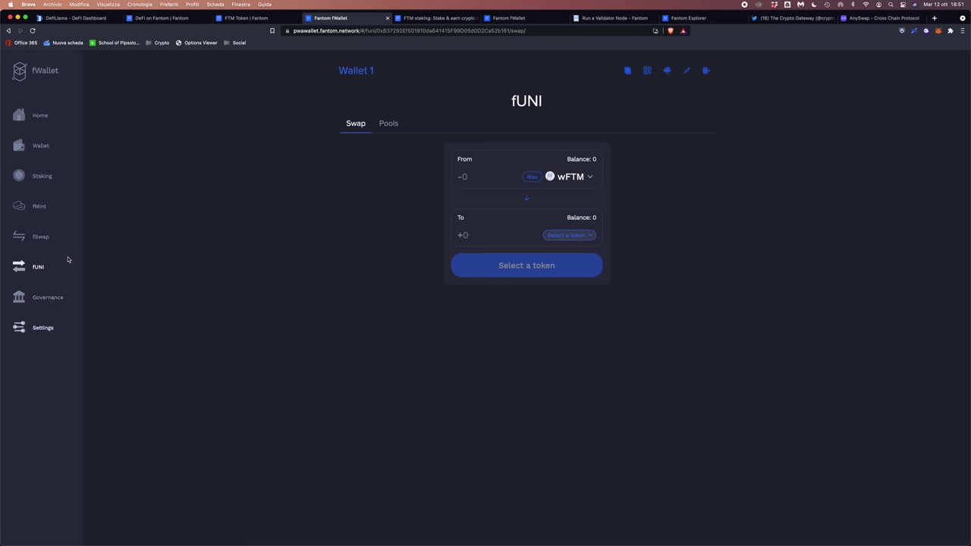
pyautogui.click(38, 237)
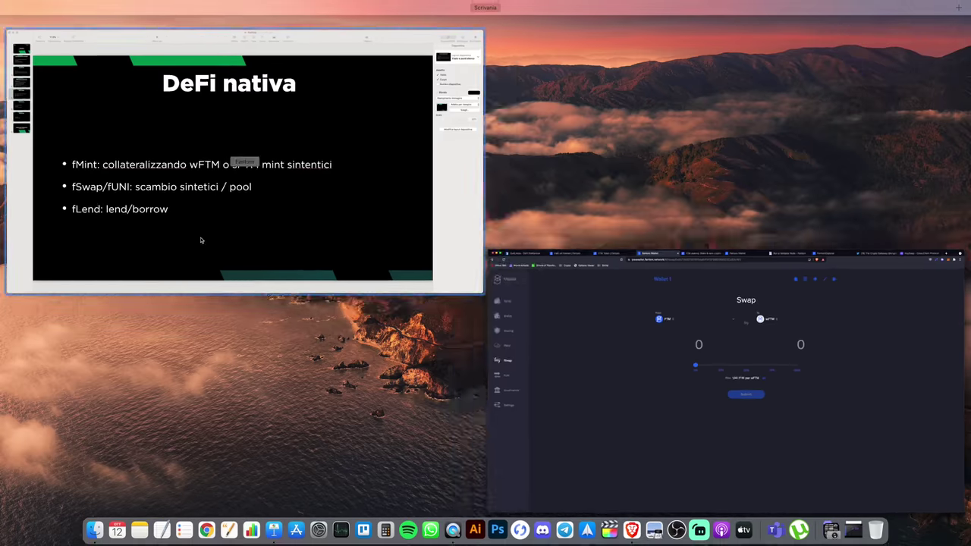
# Compare the "DeFi nativa" slide in Keynote with the fSwap section of the DeFi on Fantom page, highlighting "176 synthetic tokens"
pyautogui.click(95, 182)
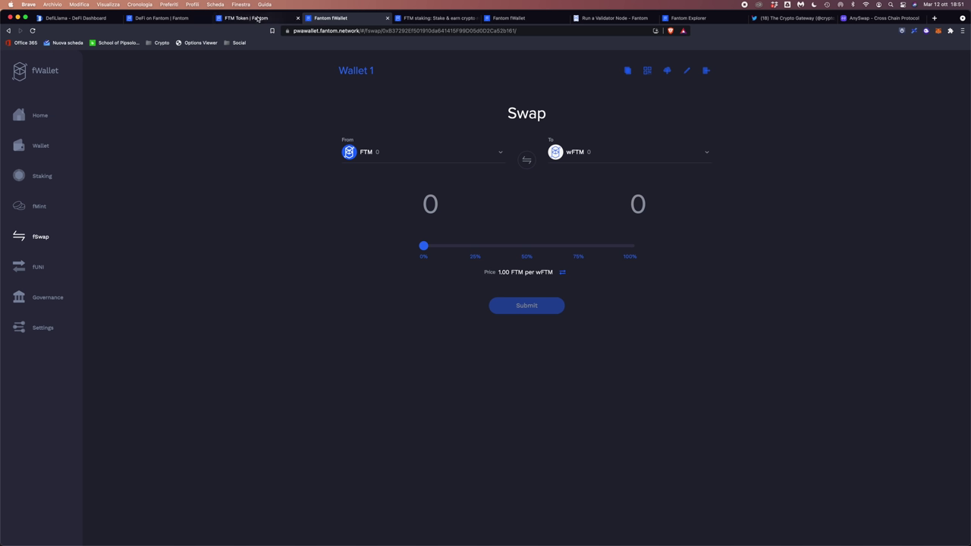
pyautogui.click(160, 17)
pyautogui.scroll(3, 445, 272)
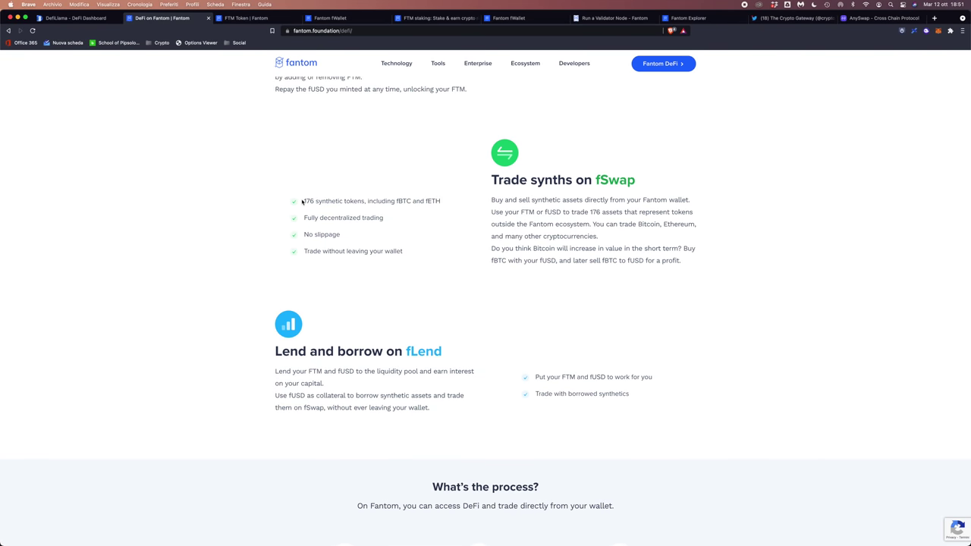
pyautogui.moveTo(302, 201); pyautogui.dragTo(370, 202)
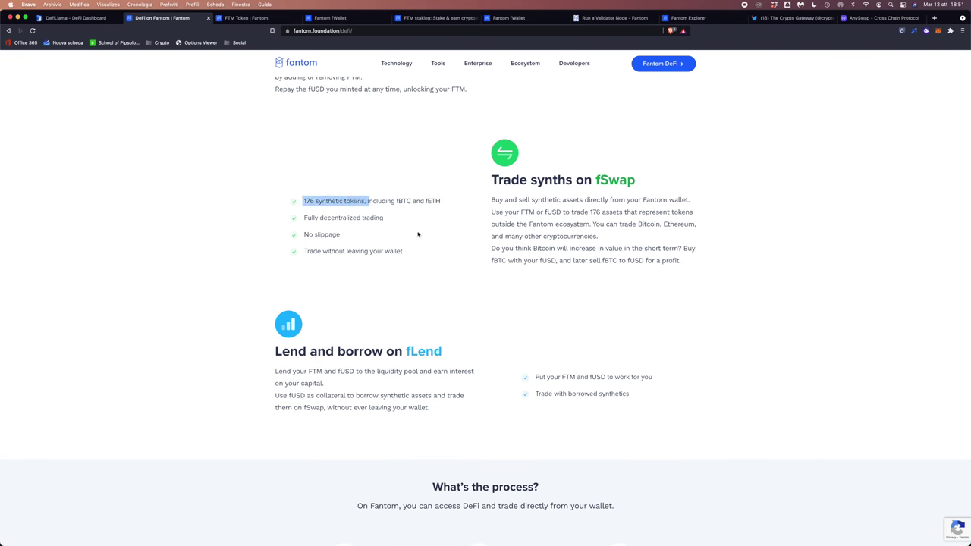
pyautogui.click(454, 297)
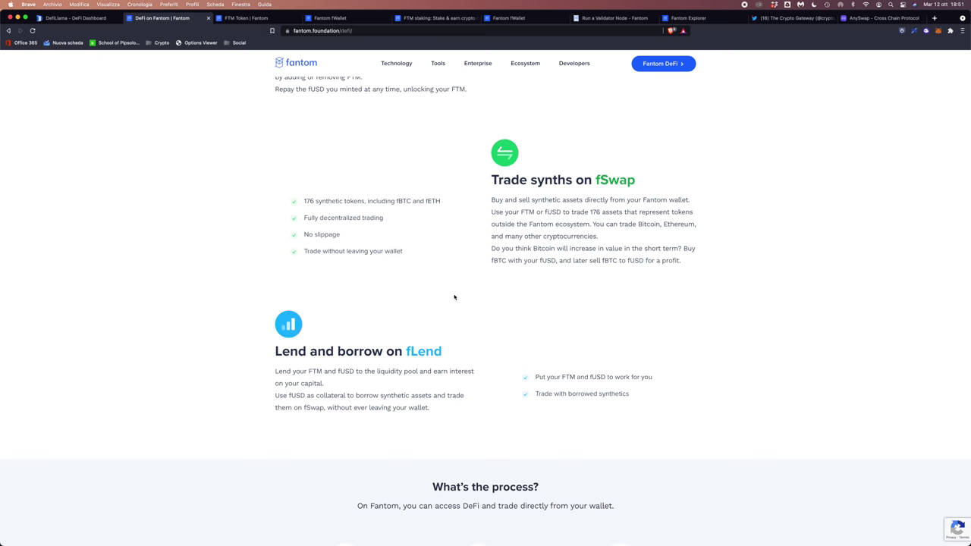
pyautogui.scroll(1, 455, 296)
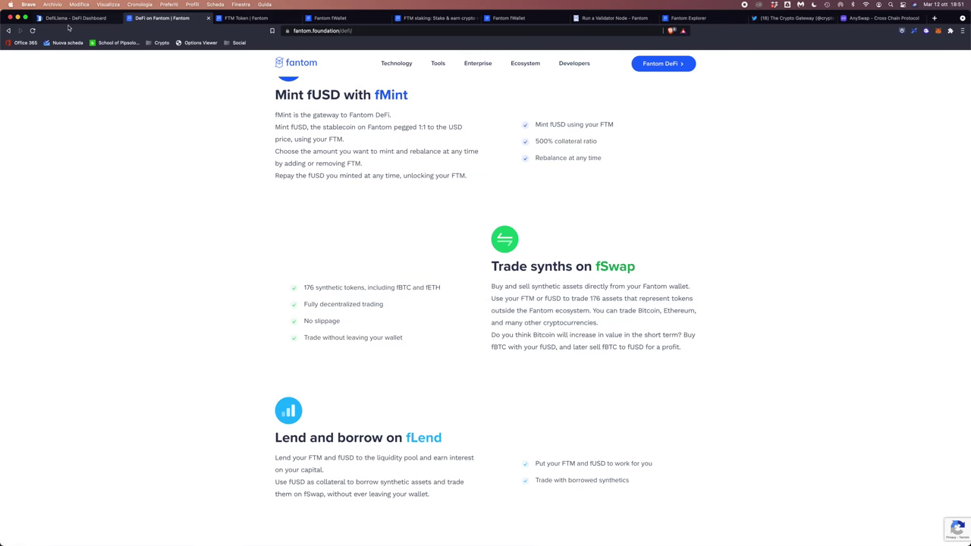
pyautogui.press('super+Tab')
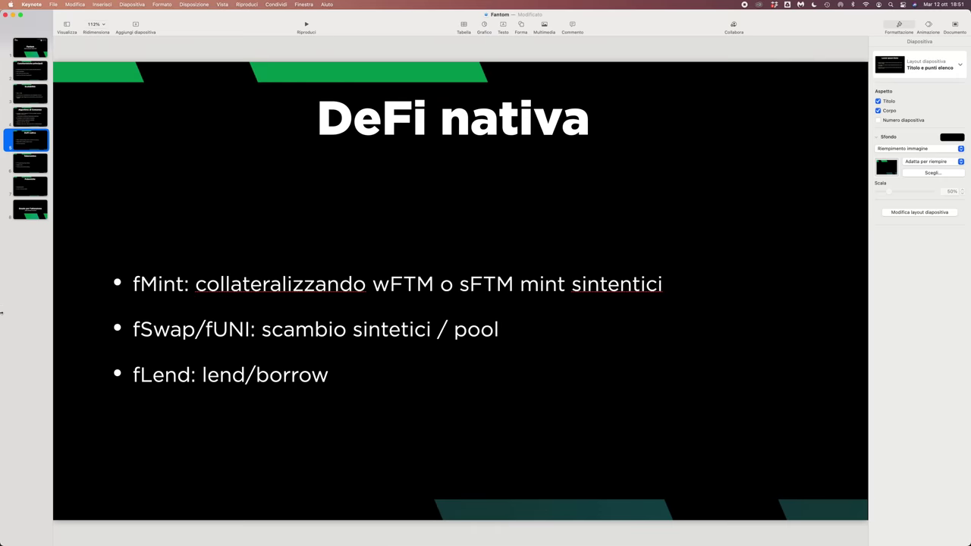